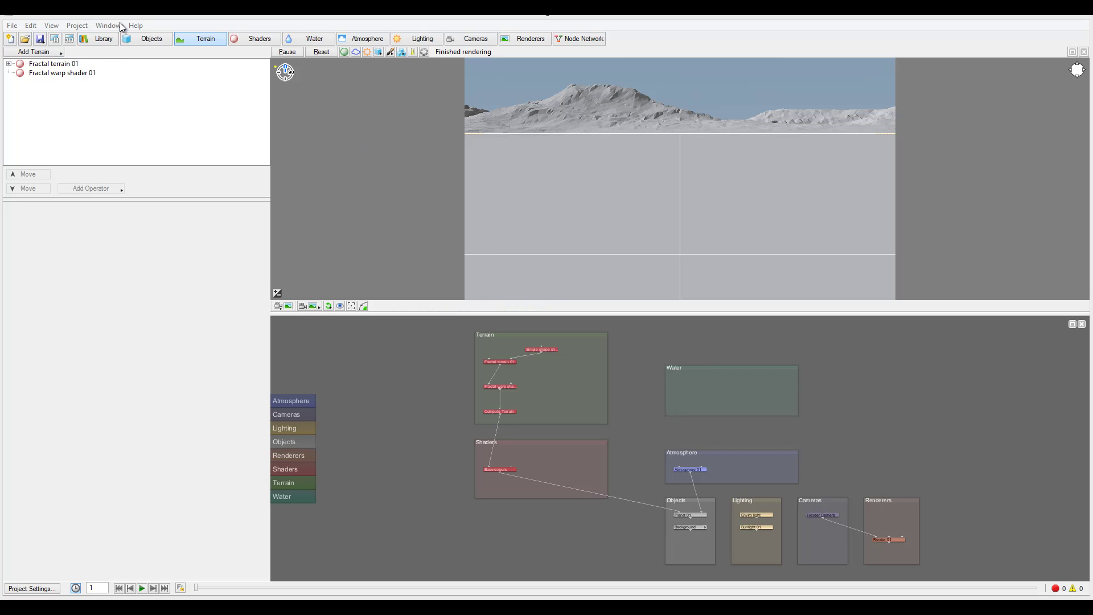
Open the Library, move it up and right, enlarge it, and glance at its maintenance gear menu
{"action": "left_click", "coordinate": [105, 40]}
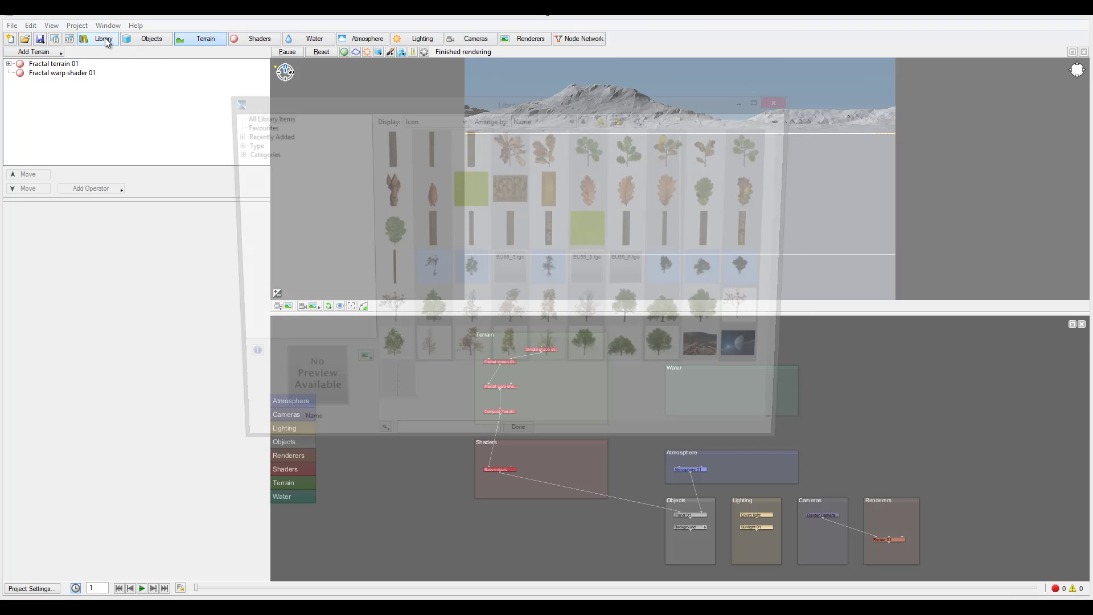
{"action": "mouse_move", "coordinate": [333, 100]}
{"action": "left_mouse_down"}
{"action": "mouse_move", "coordinate": [414, 89]}
{"action": "mouse_move", "coordinate": [341, 81]}
{"action": "left_mouse_up"}
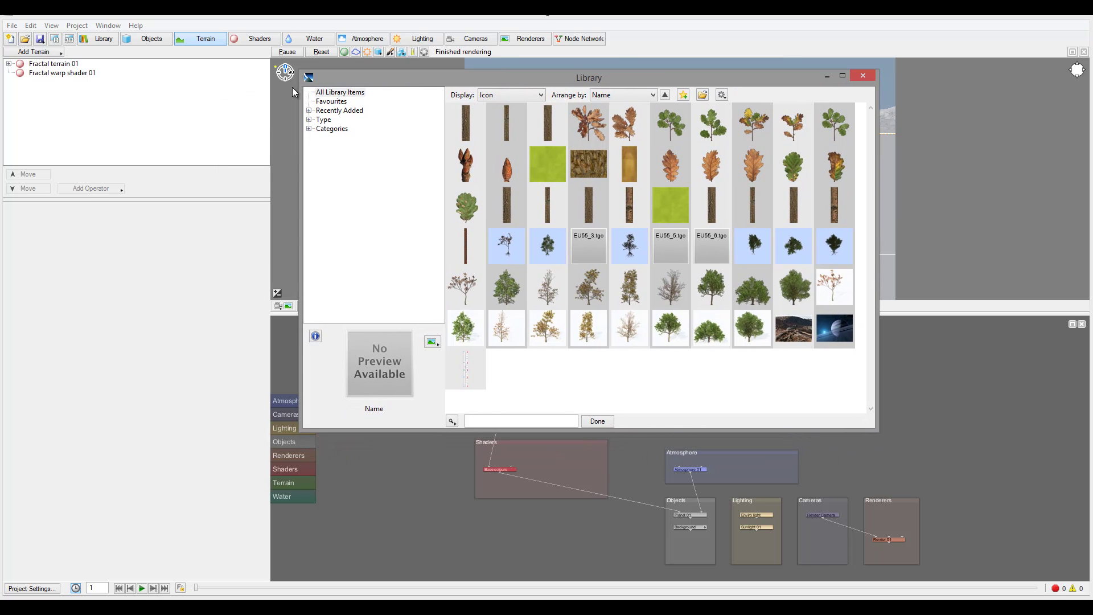
{"action": "left_click_drag", "start_coordinate": [875, 431], "coordinate": [967, 471]}
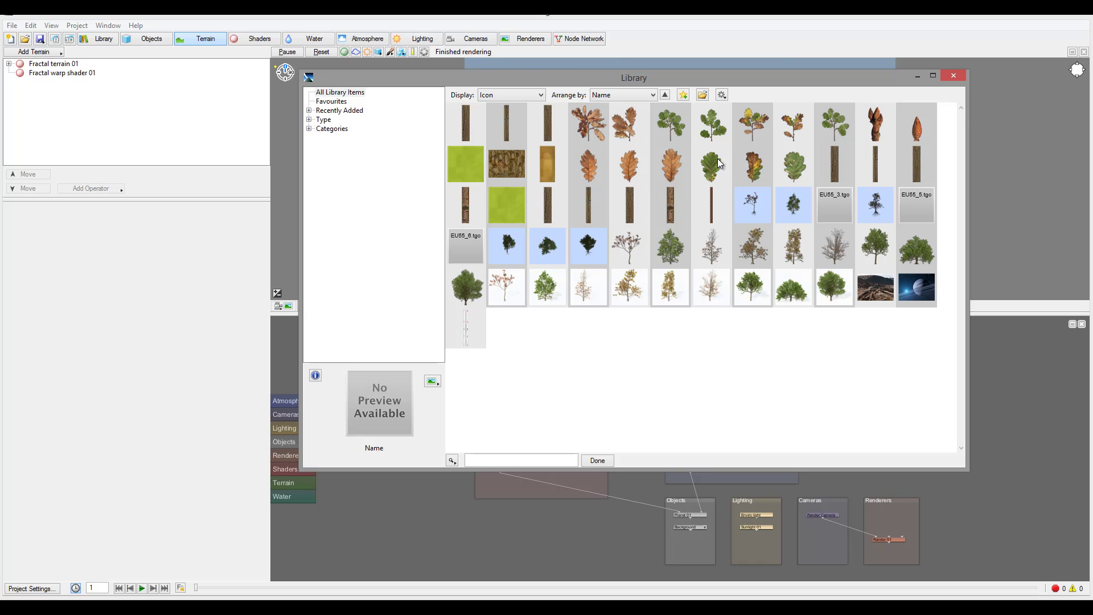
{"action": "left_click", "coordinate": [723, 94]}
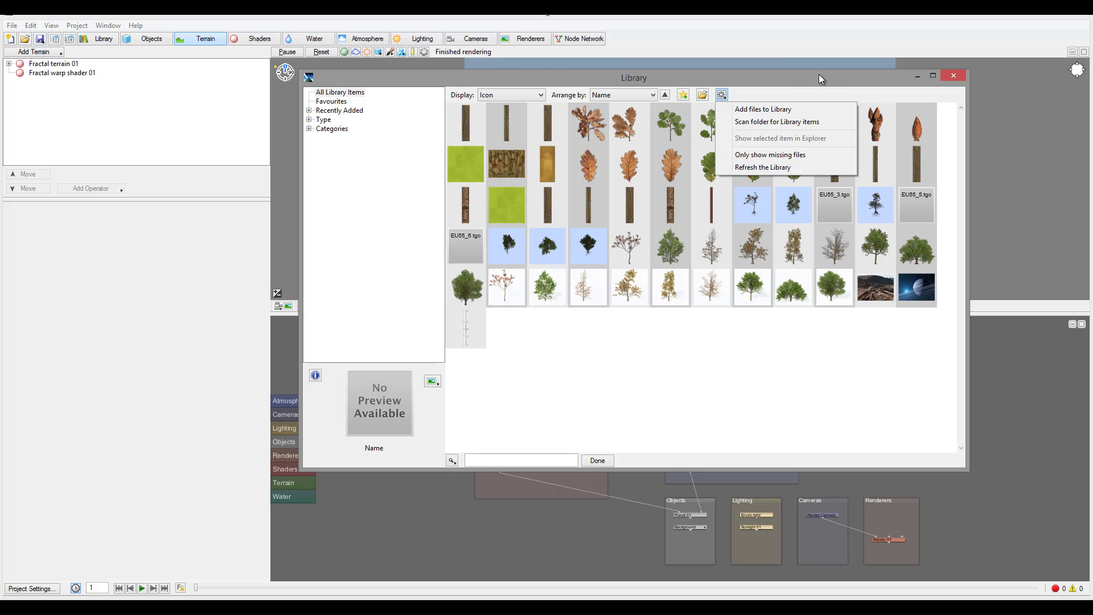
{"action": "left_click", "coordinate": [783, 87]}
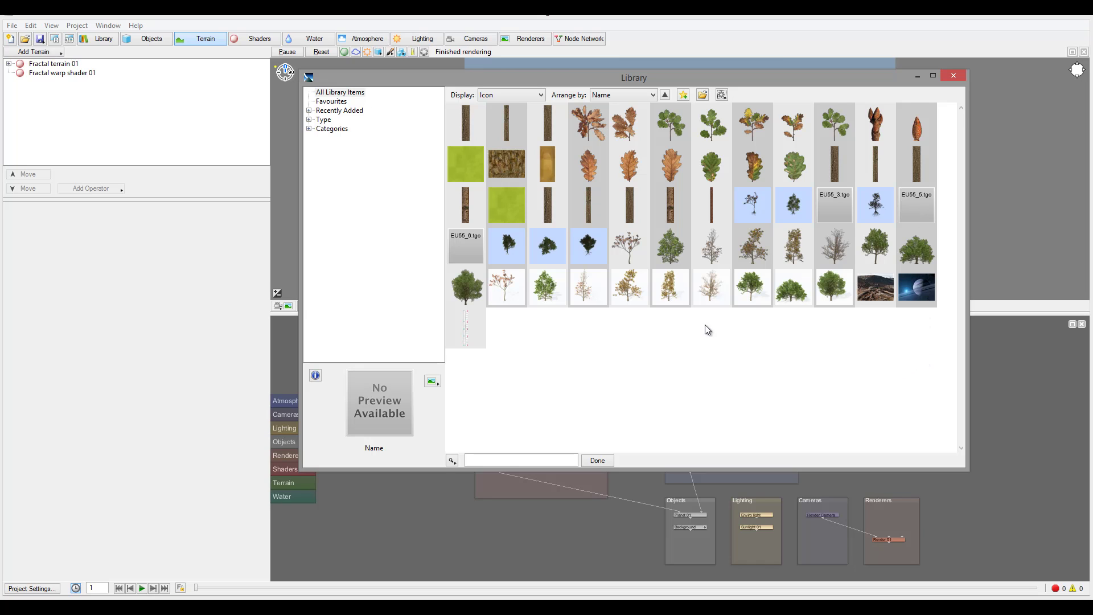
Favourite the EU55_Billboard_0001.tif tree, check the Favourites list, then return to all items
{"action": "mouse_move", "coordinate": [624, 253]}
{"action": "left_click", "coordinate": [626, 250]}
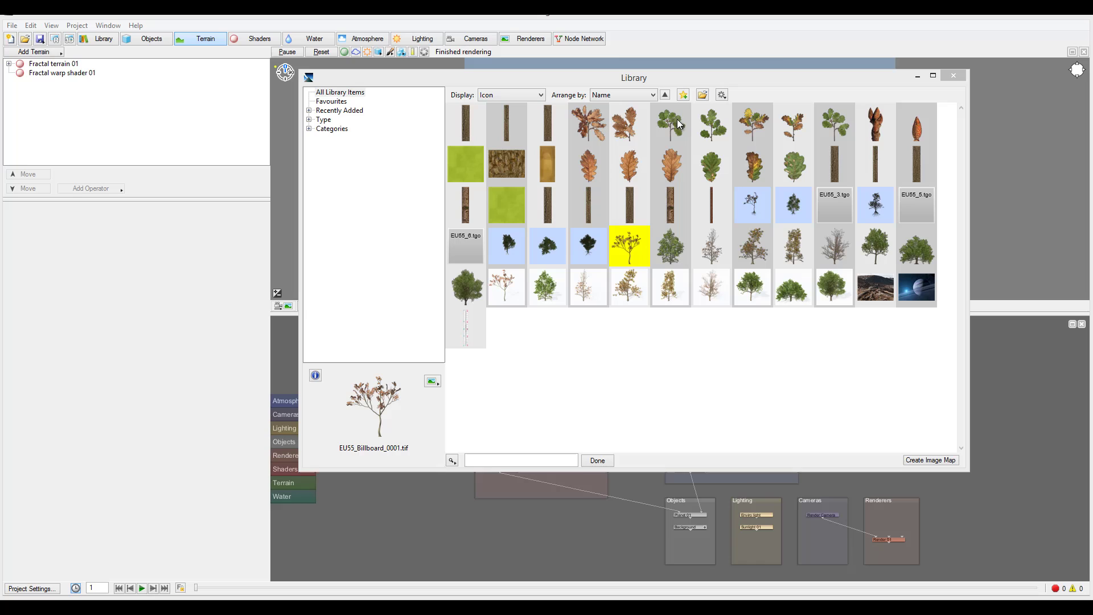
{"action": "left_click", "coordinate": [683, 95]}
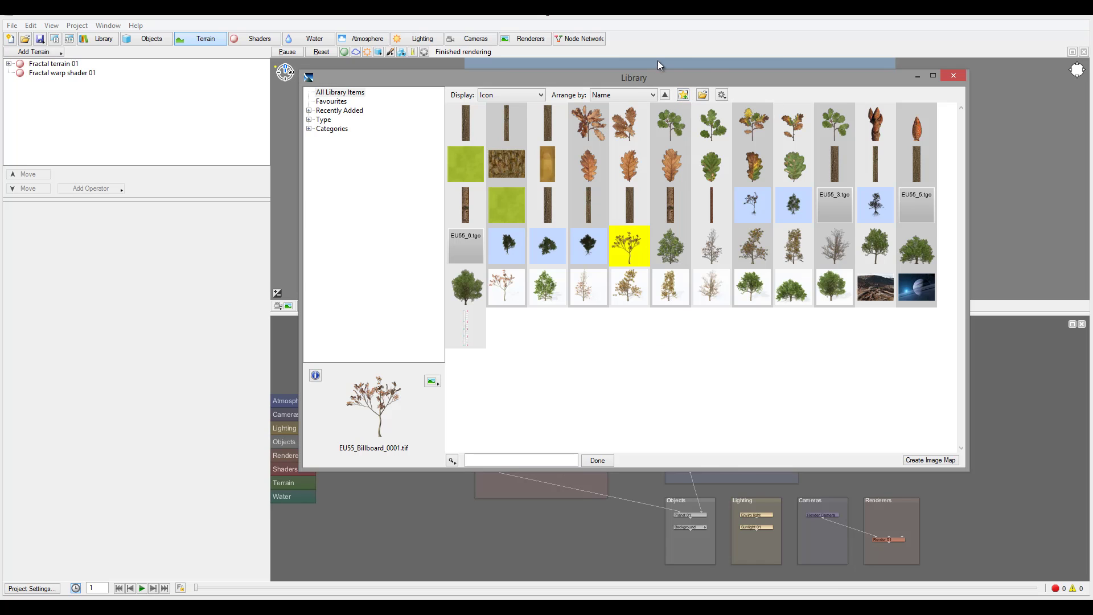
{"action": "left_click", "coordinate": [332, 100]}
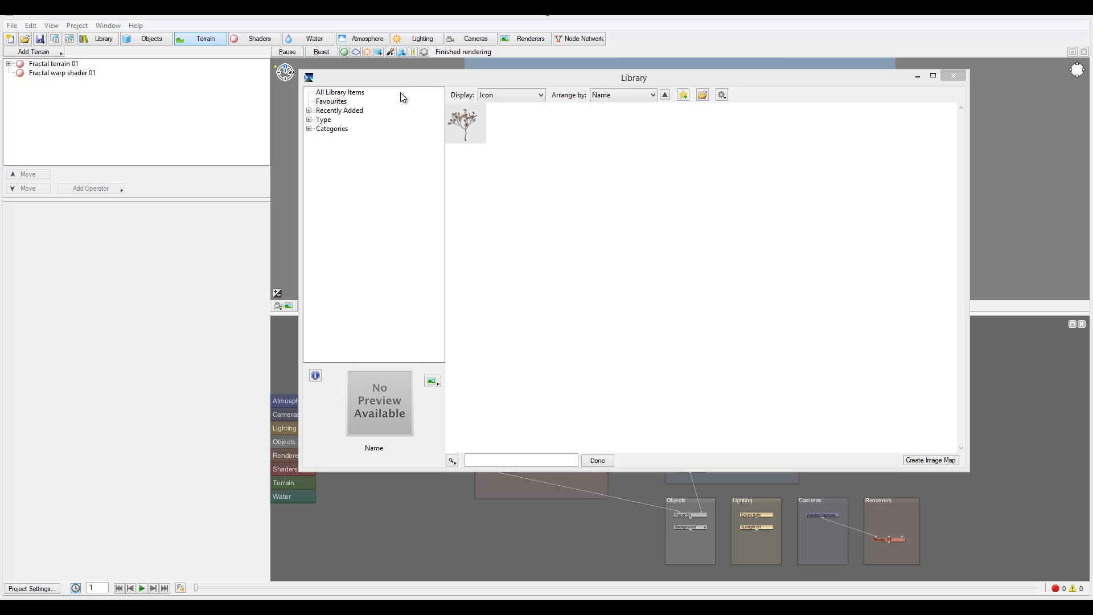
{"action": "left_click", "coordinate": [339, 94]}
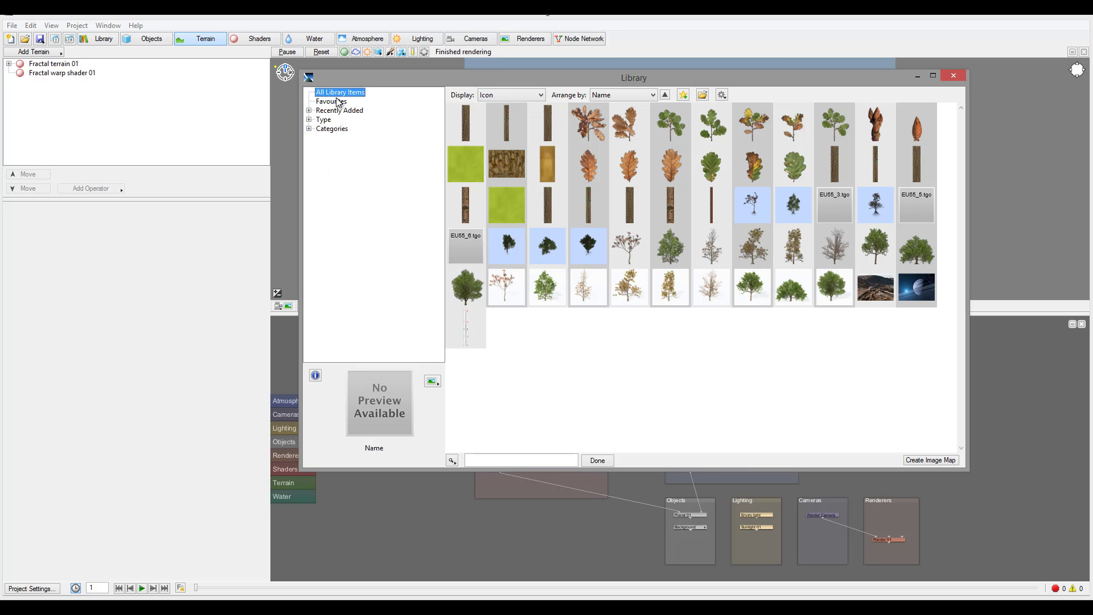
Filter the Library by Favourites, then by items added today, in two days, and this week
{"action": "left_click", "coordinate": [338, 102]}
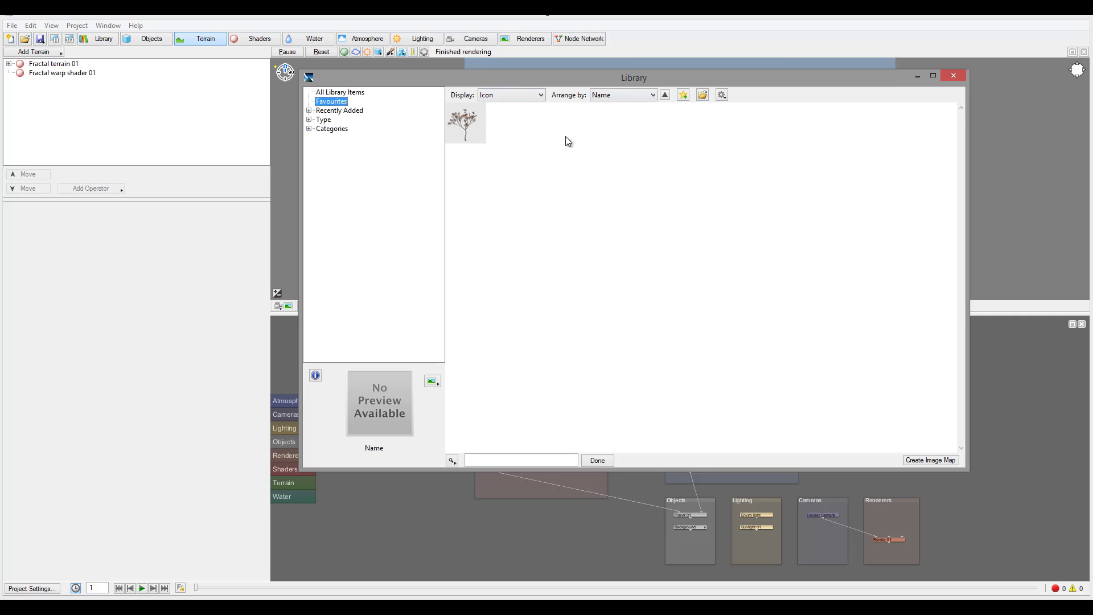
{"action": "left_click", "coordinate": [309, 111]}
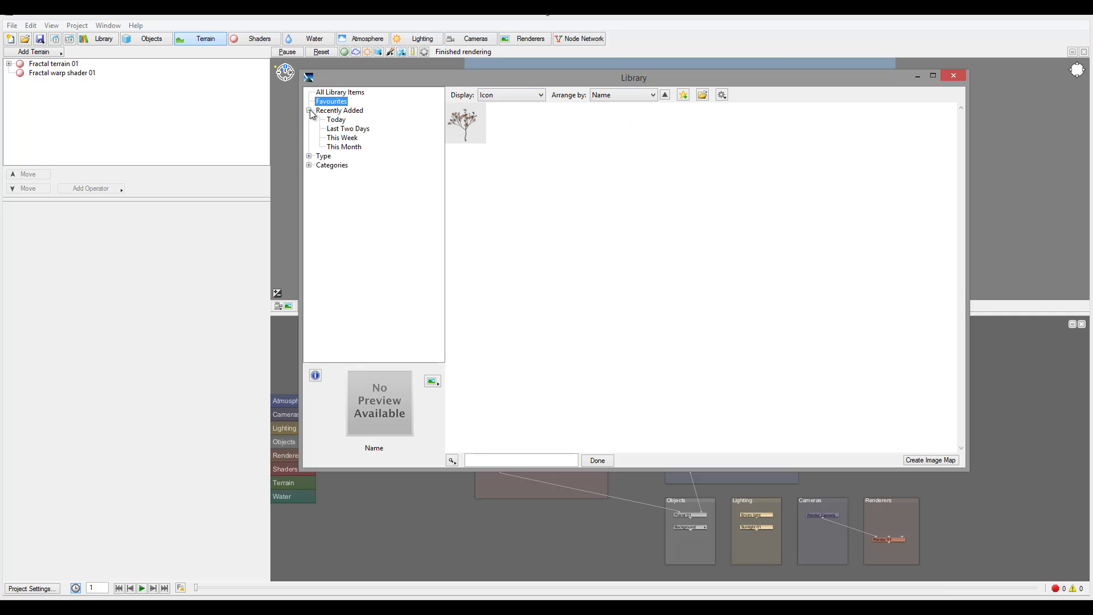
{"action": "left_click", "coordinate": [341, 121]}
{"action": "left_click", "coordinate": [344, 128]}
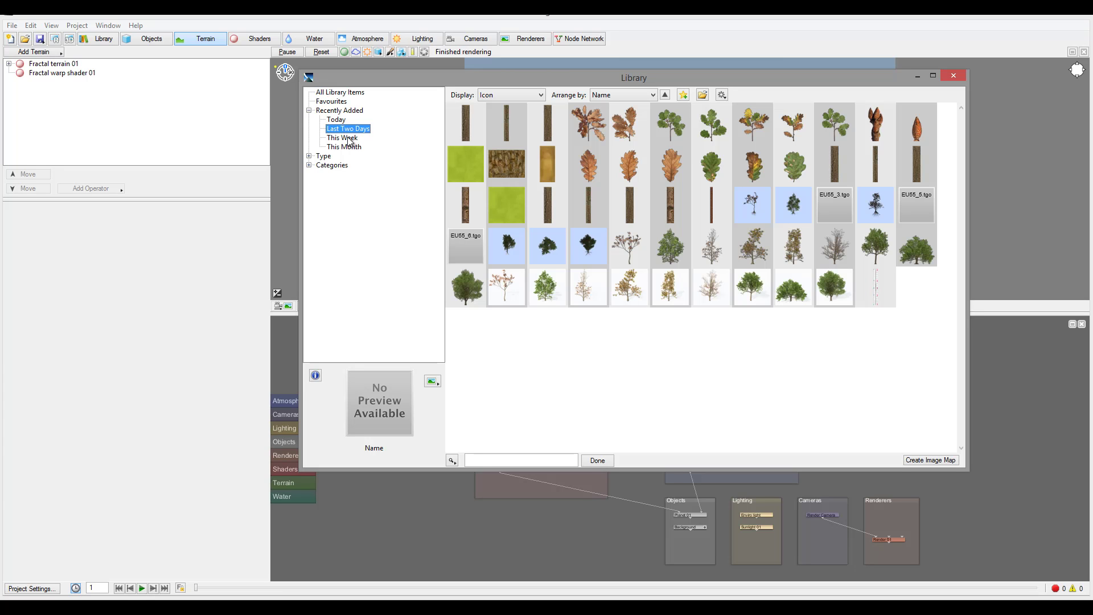
{"action": "left_click", "coordinate": [350, 139]}
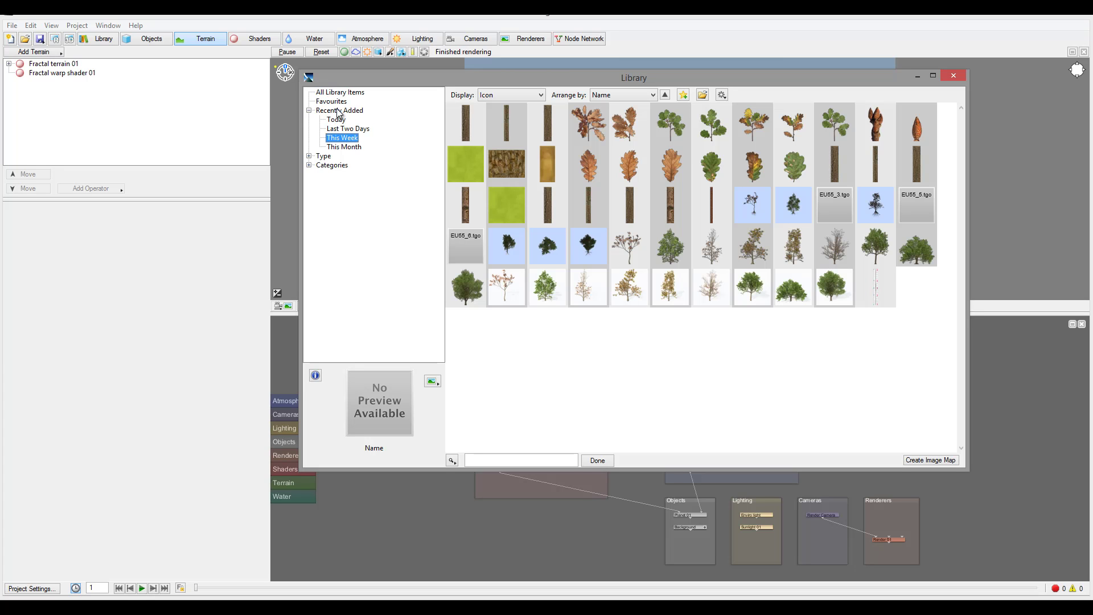
Filter by item type (clips, objects, project files) and select gas_giant_complete_scene.tgd
{"action": "left_click", "coordinate": [330, 165]}
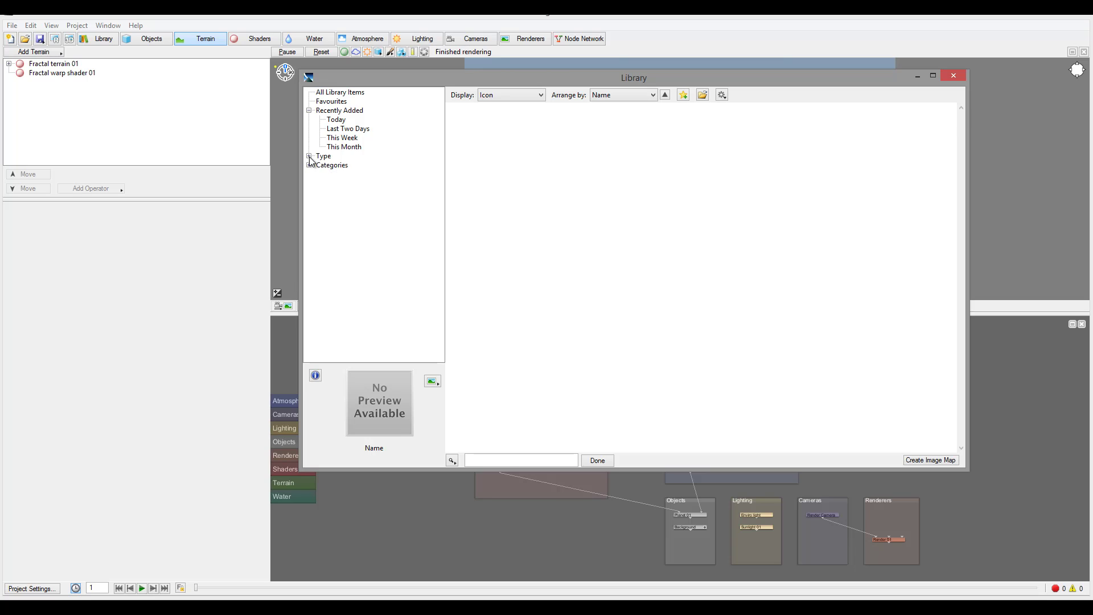
{"action": "left_click", "coordinate": [308, 156]}
{"action": "left_click", "coordinate": [334, 165]}
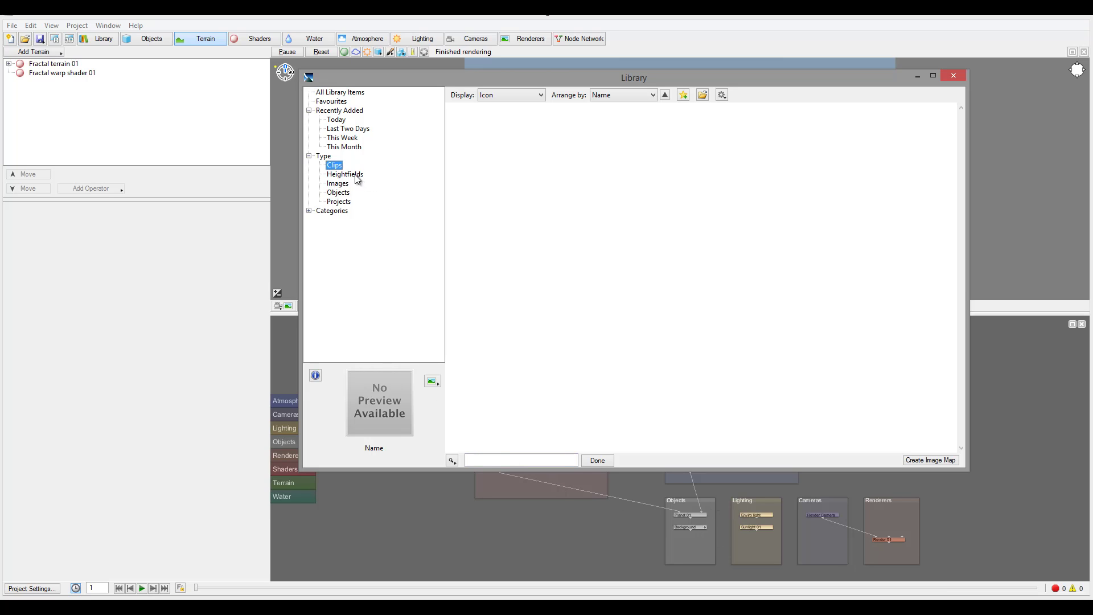
{"action": "left_click", "coordinate": [341, 193]}
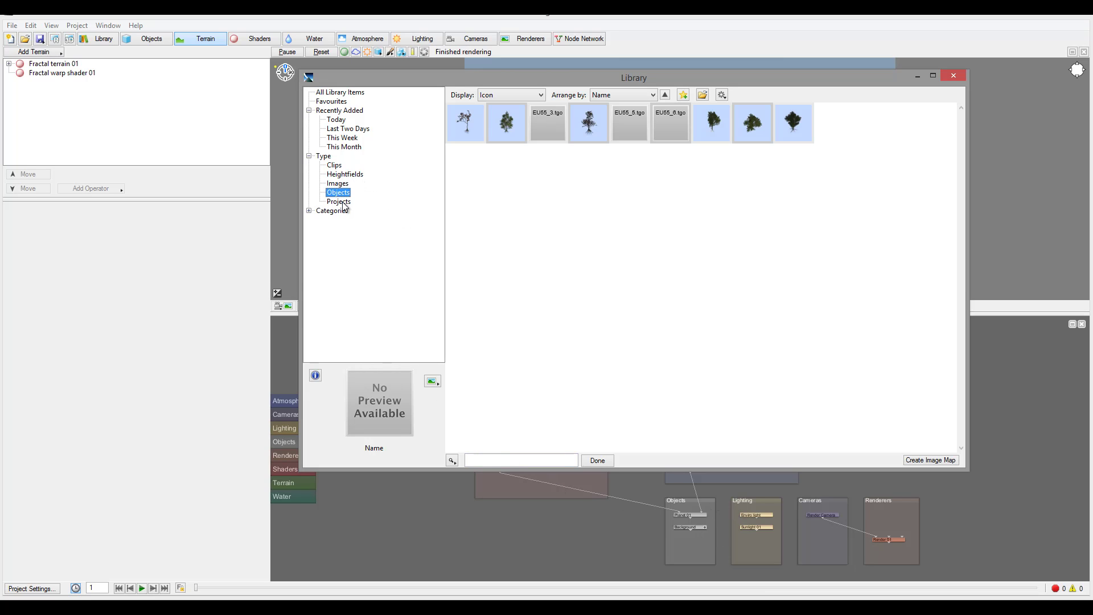
{"action": "left_click", "coordinate": [343, 203]}
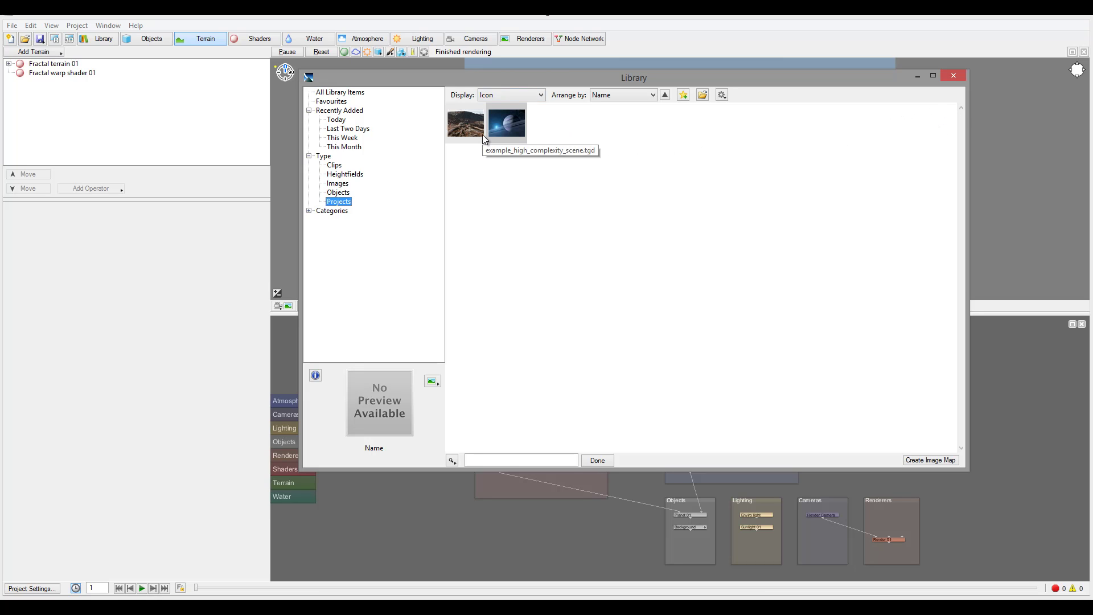
{"action": "left_click", "coordinate": [510, 129]}
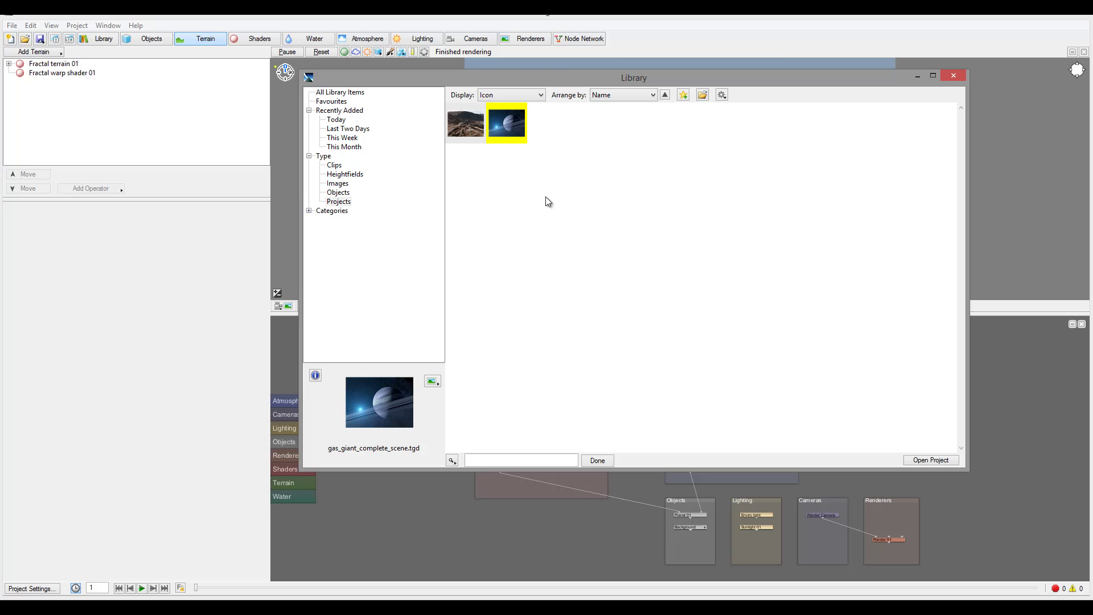
Browse the Atmosphere, Terrain, Shaders and Cameras categories, then show all items and pick EU55_1
{"action": "left_click", "coordinate": [308, 211]}
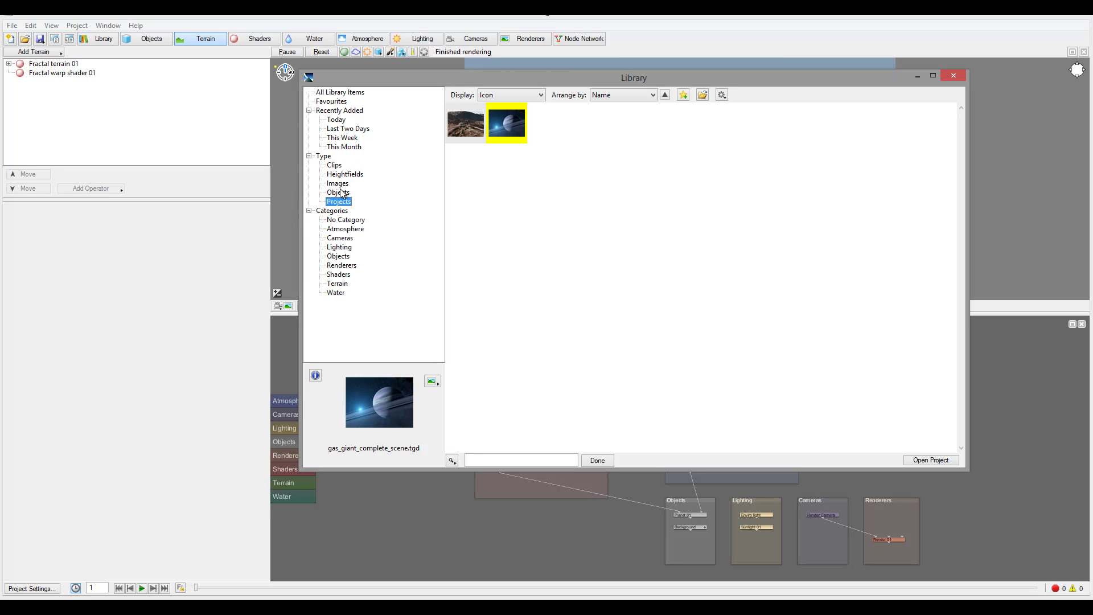
{"action": "left_click", "coordinate": [349, 229]}
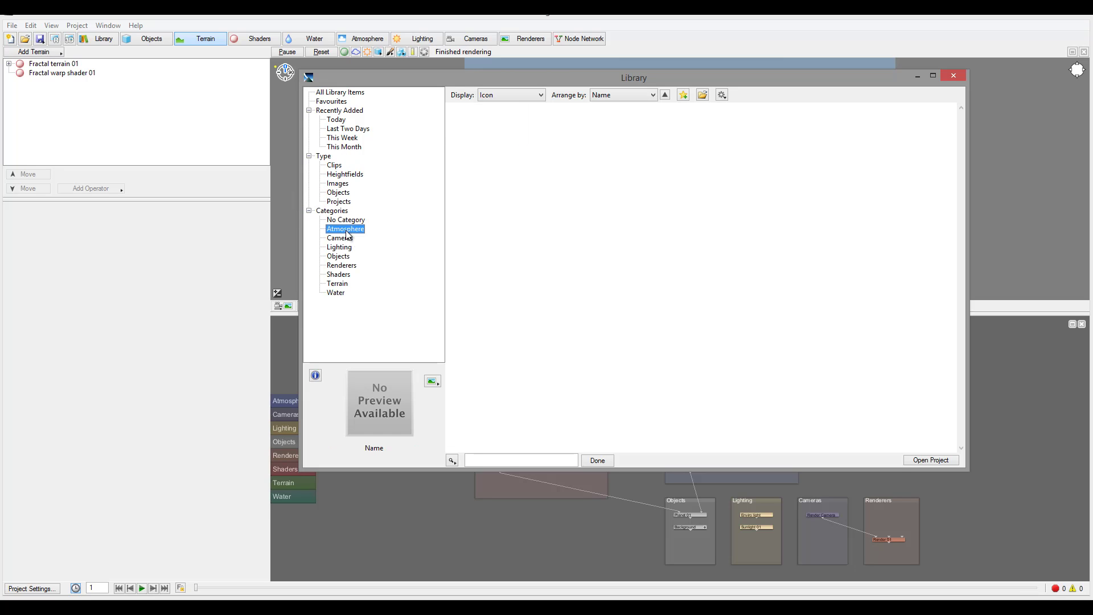
{"action": "left_click", "coordinate": [337, 284]}
{"action": "left_click", "coordinate": [340, 275]}
{"action": "left_click", "coordinate": [342, 230]}
{"action": "left_click", "coordinate": [340, 239]}
{"action": "left_click", "coordinate": [342, 211]}
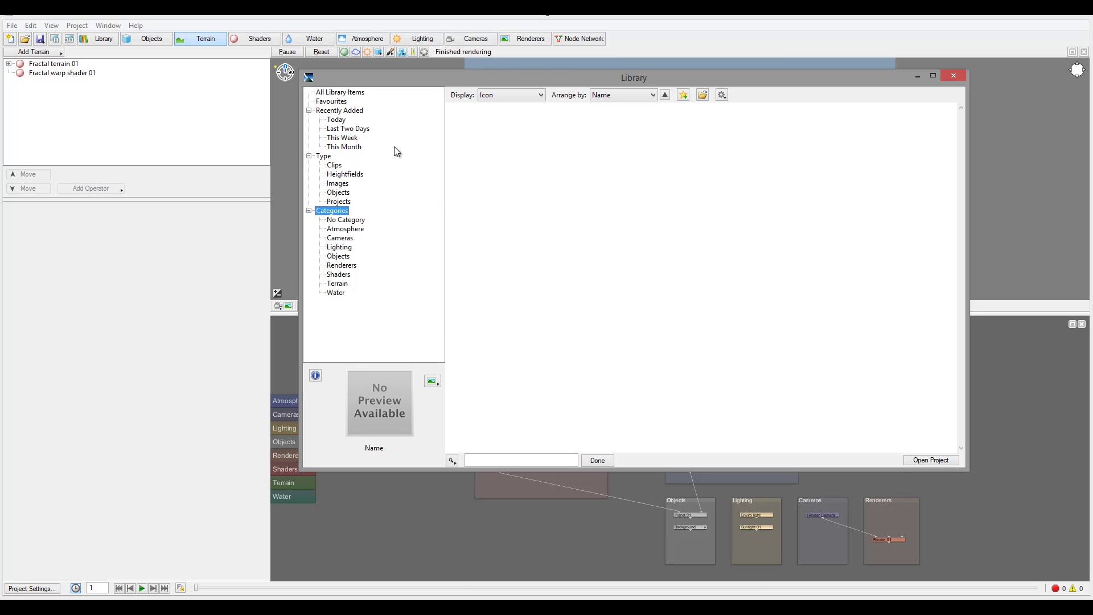
{"action": "left_click", "coordinate": [353, 93]}
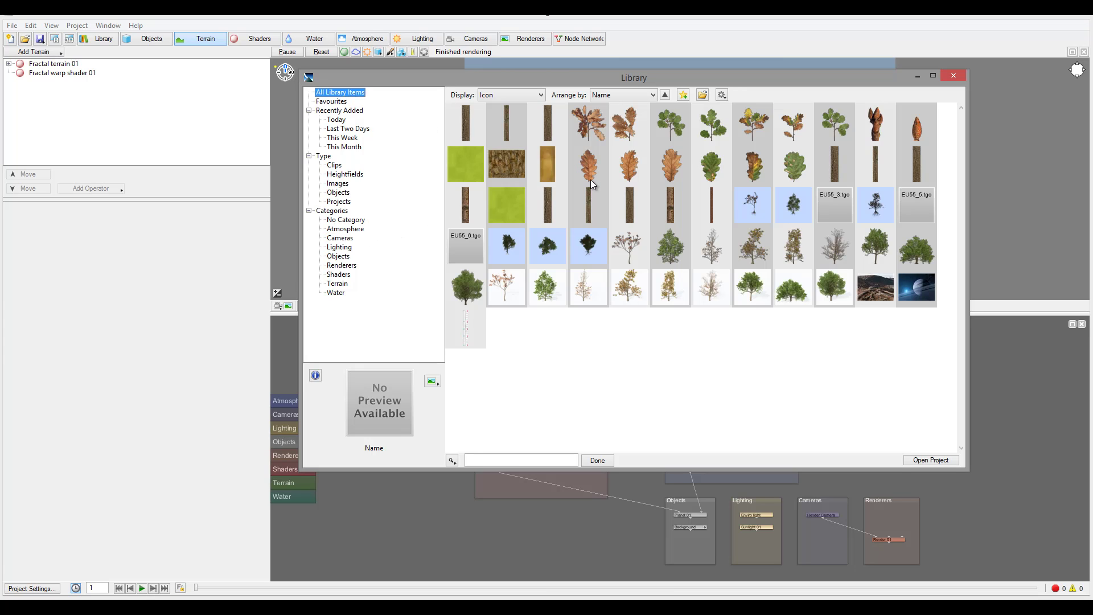
{"action": "left_click", "coordinate": [757, 205]}
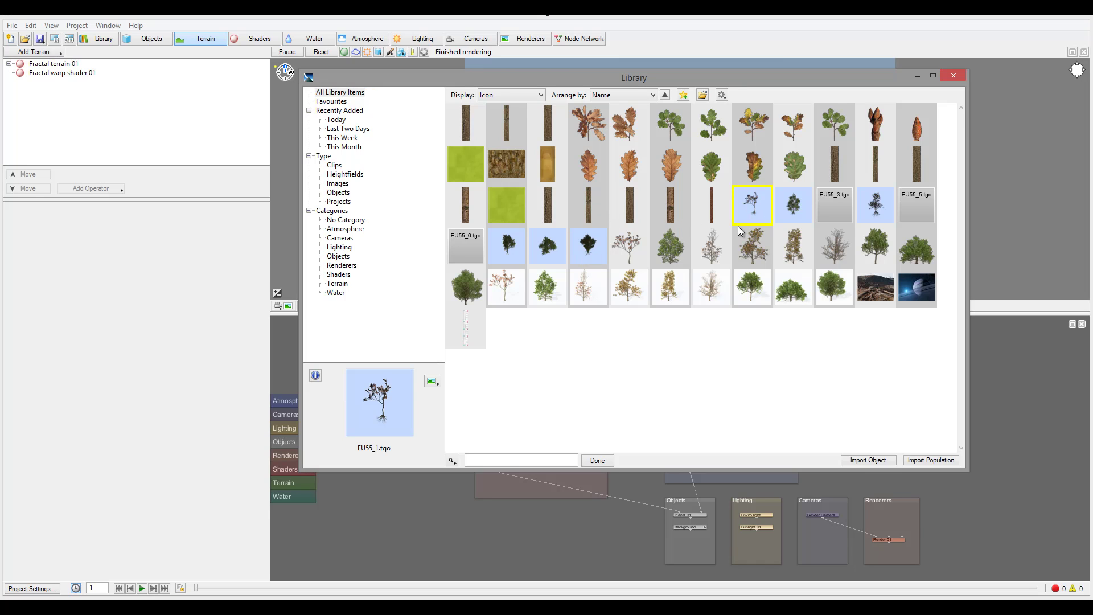
Inspect the EU55_1 tree's info, rating, category, tags and preview image options
{"action": "left_click", "coordinate": [314, 377]}
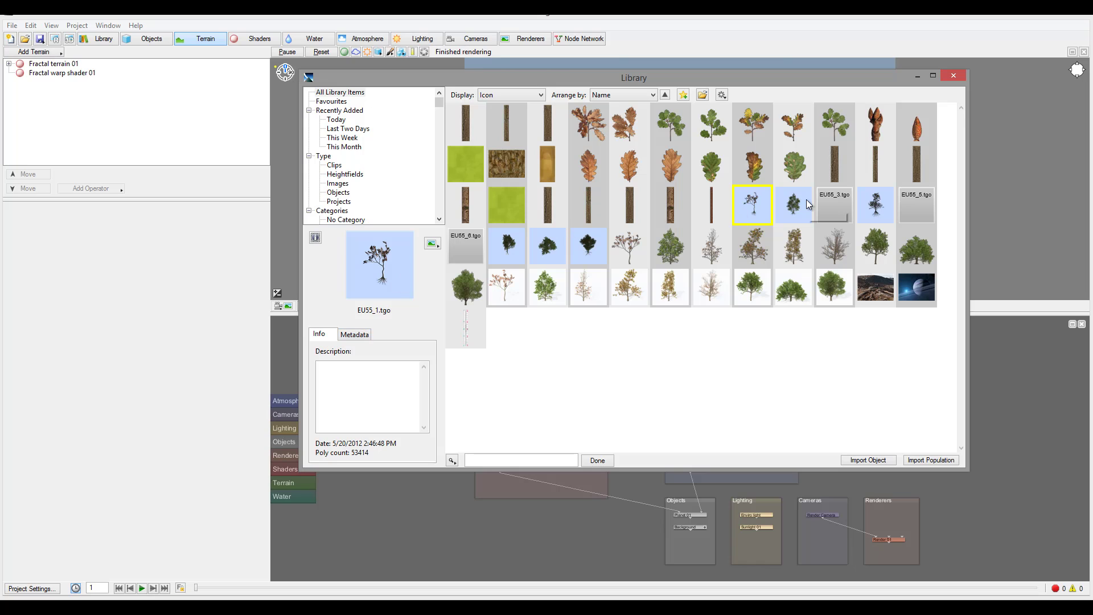
{"action": "left_click", "coordinate": [354, 334]}
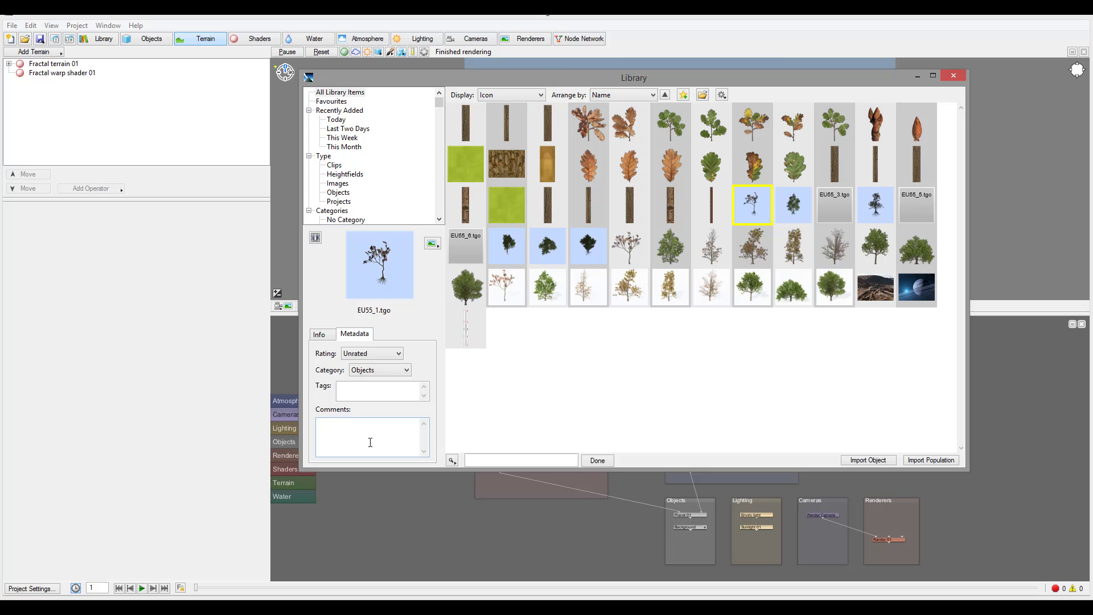
{"action": "left_click", "coordinate": [432, 245]}
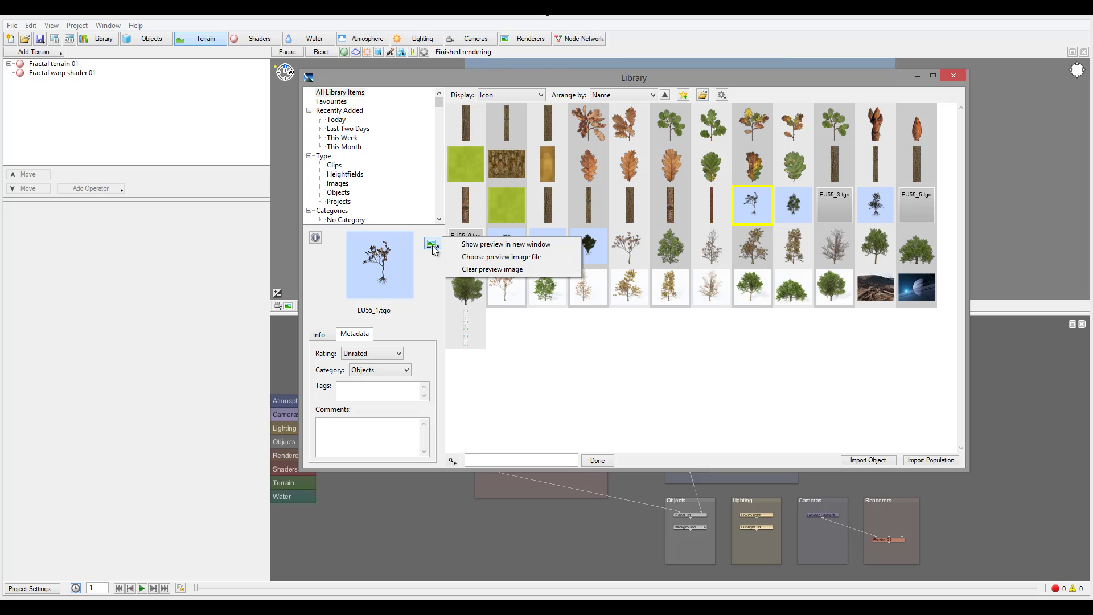
{"action": "left_click", "coordinate": [687, 394]}
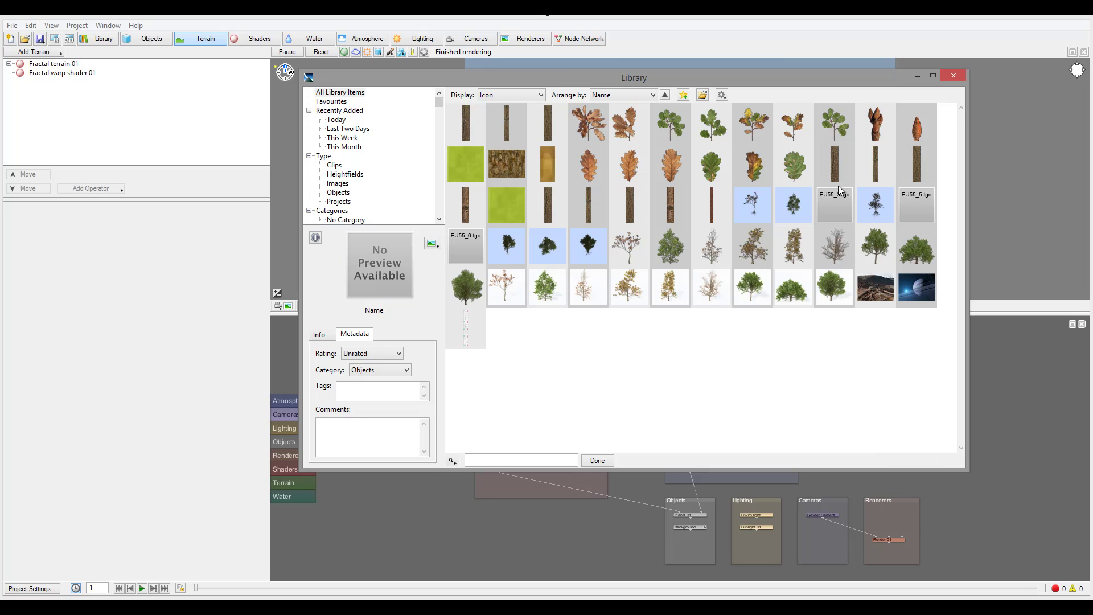
Compare EU55_3 and EU55_5, then import the EU55_7 tree as a population
{"action": "left_click", "coordinate": [835, 209]}
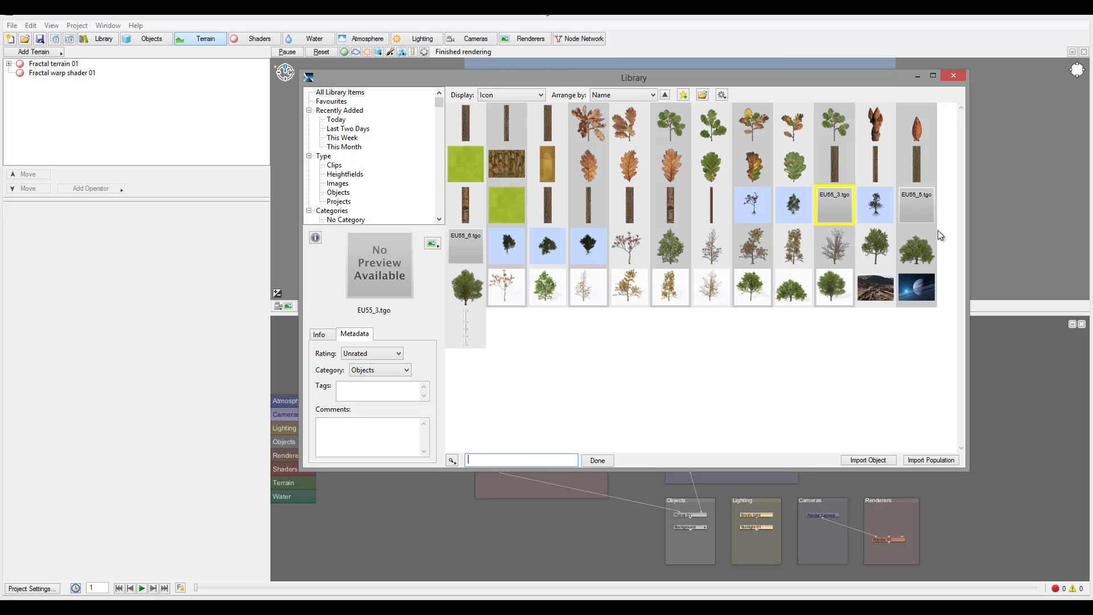
{"action": "left_click", "coordinate": [917, 203]}
{"action": "left_click", "coordinate": [514, 247]}
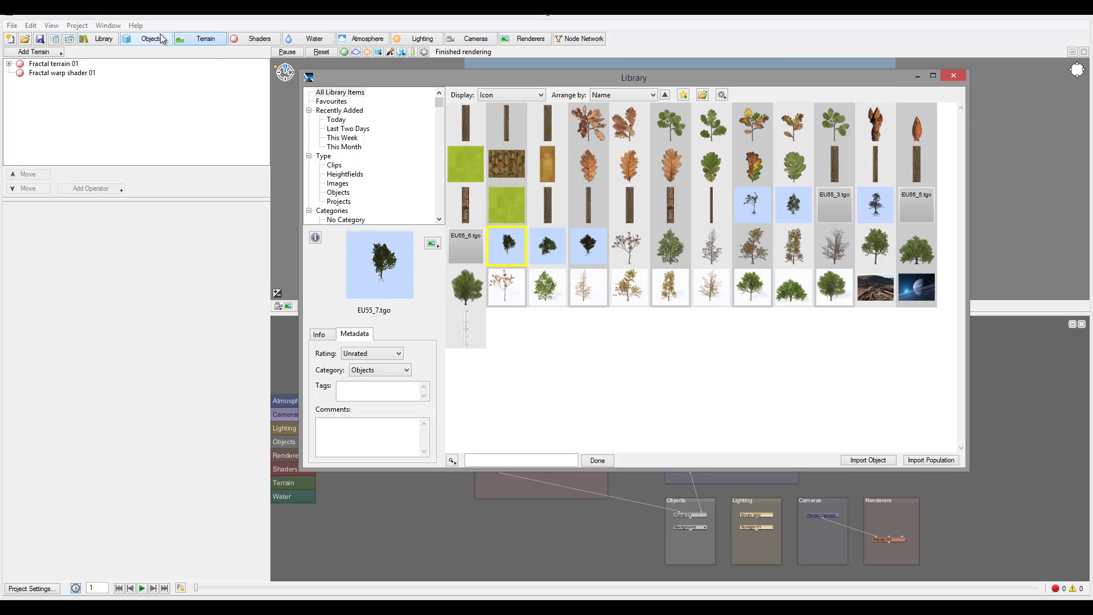
{"action": "left_click", "coordinate": [937, 463]}
{"action": "left_click", "coordinate": [149, 40]}
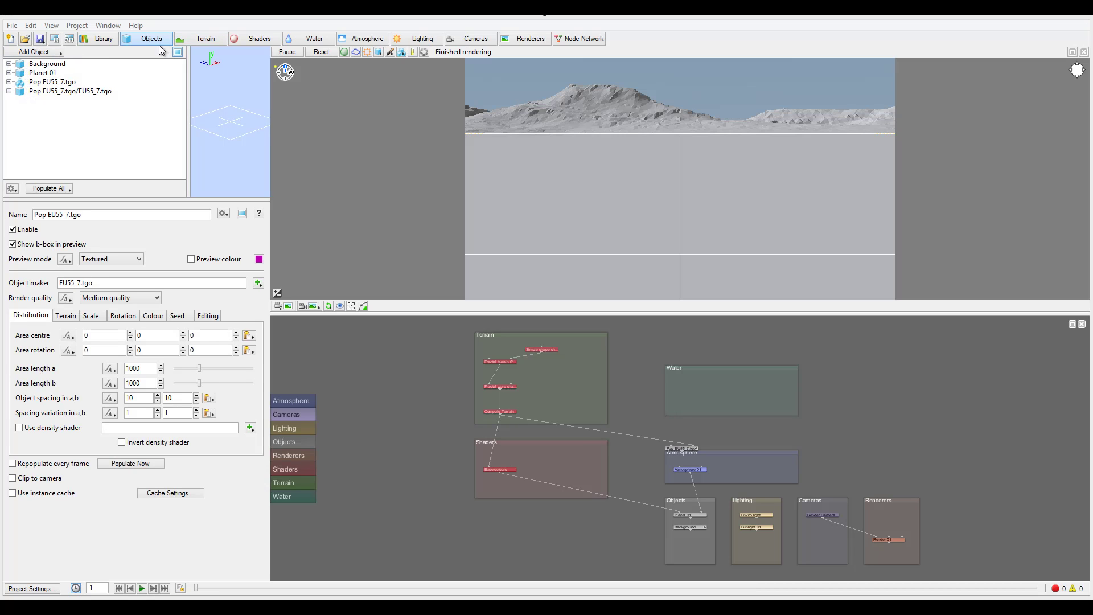
Expand Pop EU55_7.tgo's object entries and move its node above the Water group
{"action": "left_click", "coordinate": [61, 92]}
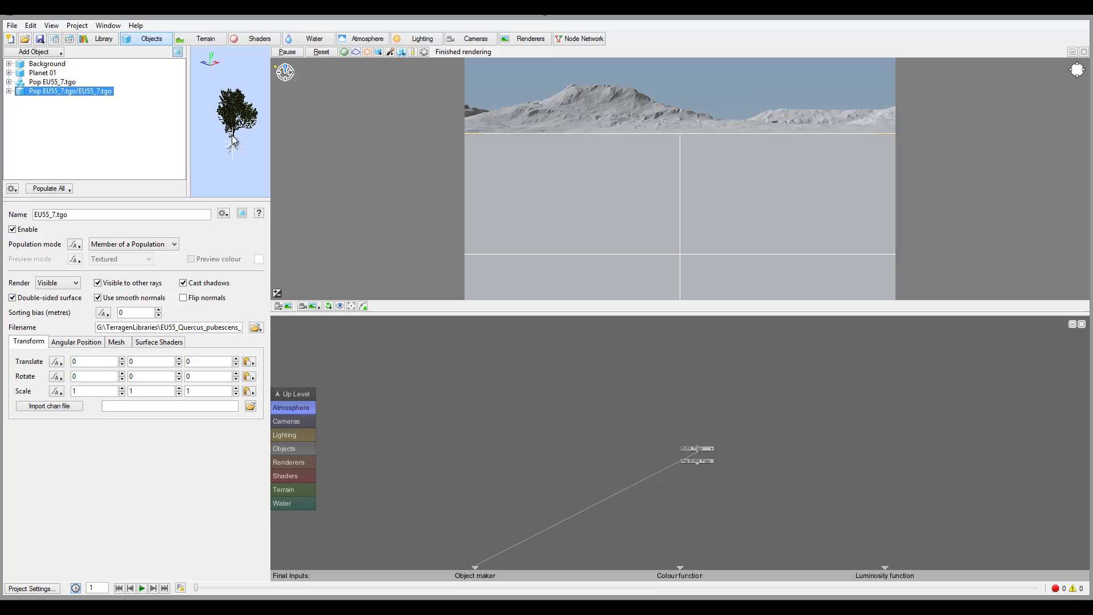
{"action": "left_click", "coordinate": [57, 83]}
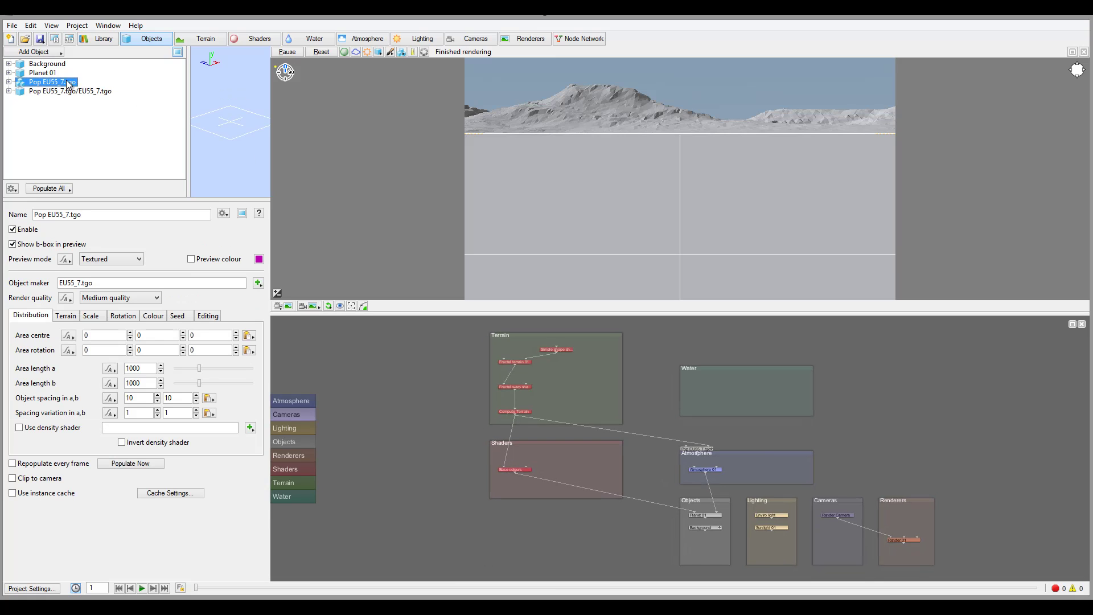
{"action": "left_click", "coordinate": [9, 82]}
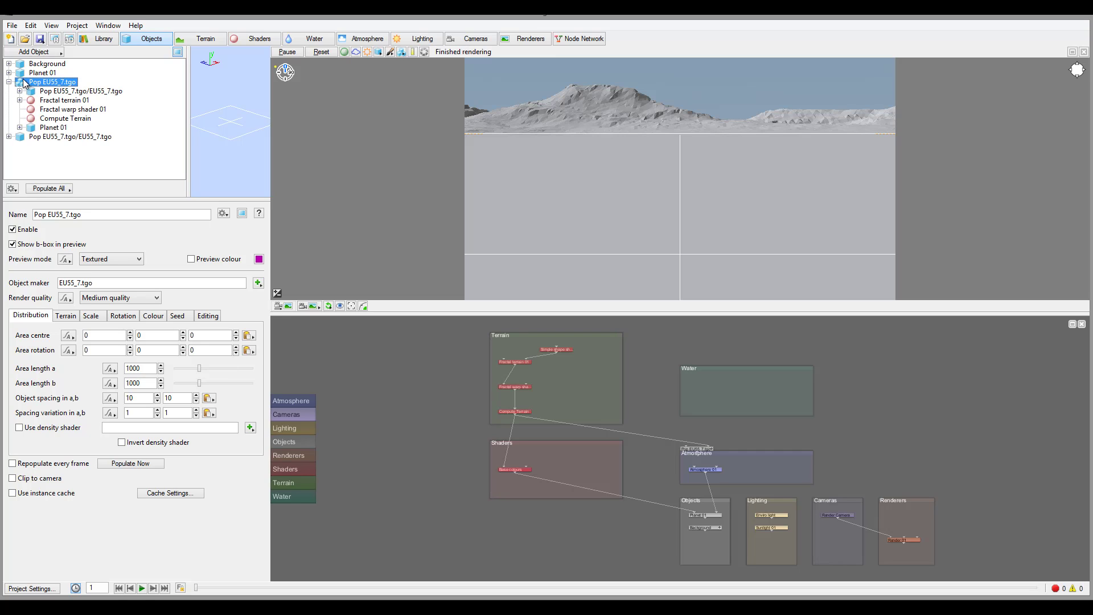
{"action": "left_click", "coordinate": [9, 137]}
{"action": "left_click", "coordinate": [19, 92]}
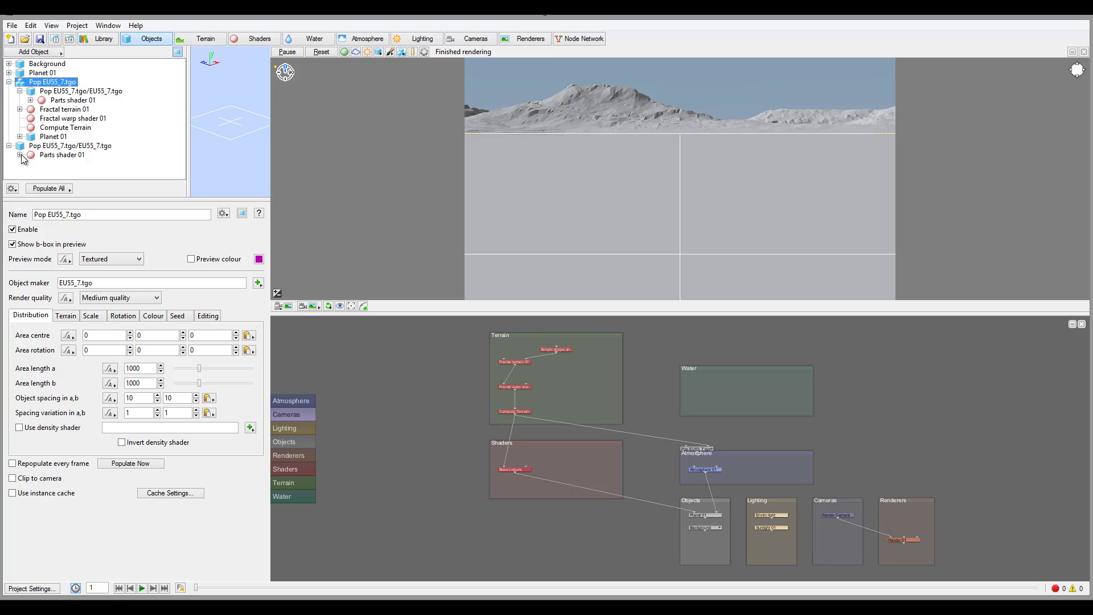
{"action": "left_click", "coordinate": [20, 91]}
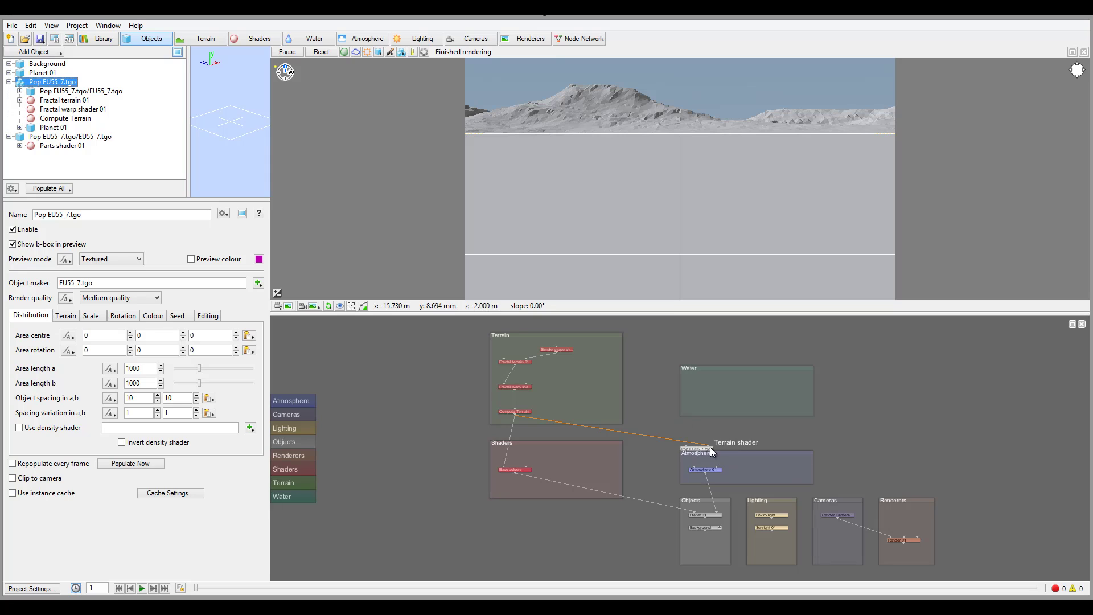
{"action": "left_click_drag", "start_coordinate": [710, 448], "coordinate": [675, 349]}
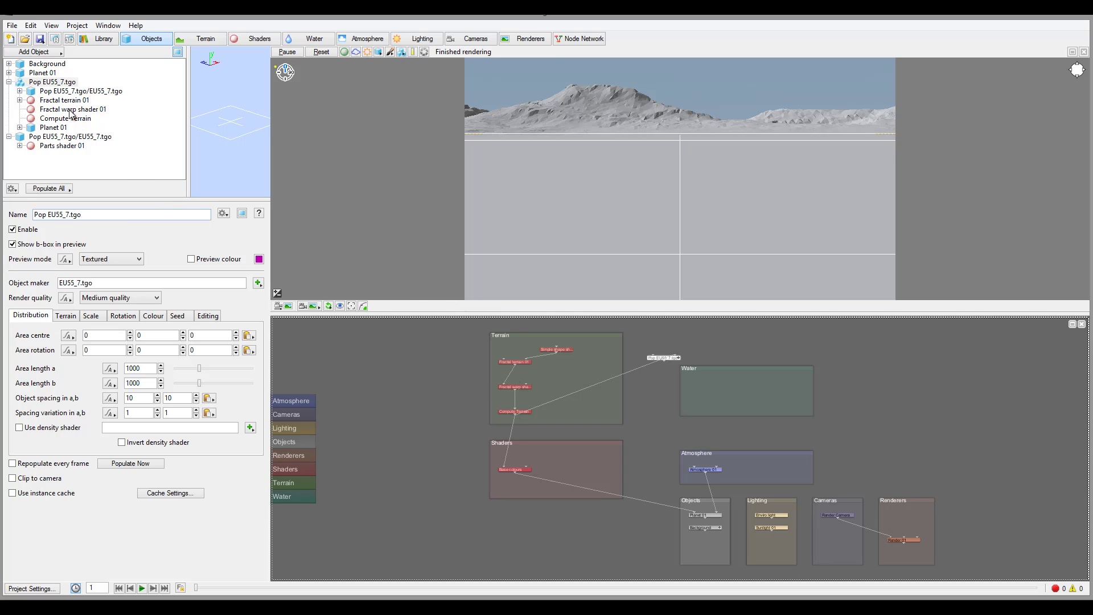
Review Fractal terrain 01, Fractal warp shader 01, Compute Terrain and Planet 01, then the population
{"action": "left_click", "coordinate": [72, 101]}
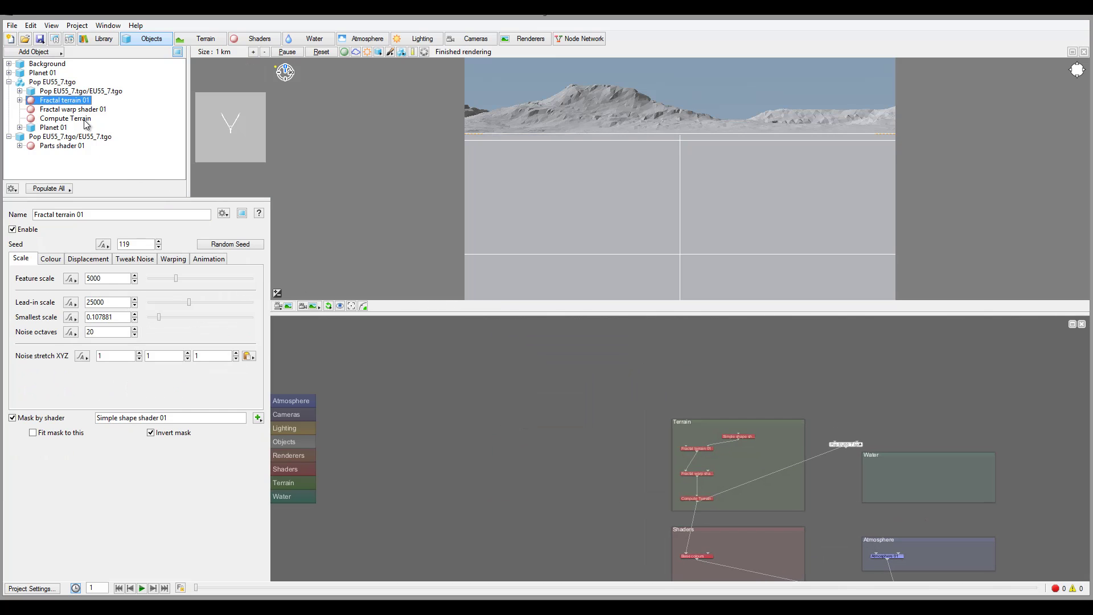
{"action": "left_click", "coordinate": [75, 109]}
{"action": "left_click", "coordinate": [70, 119]}
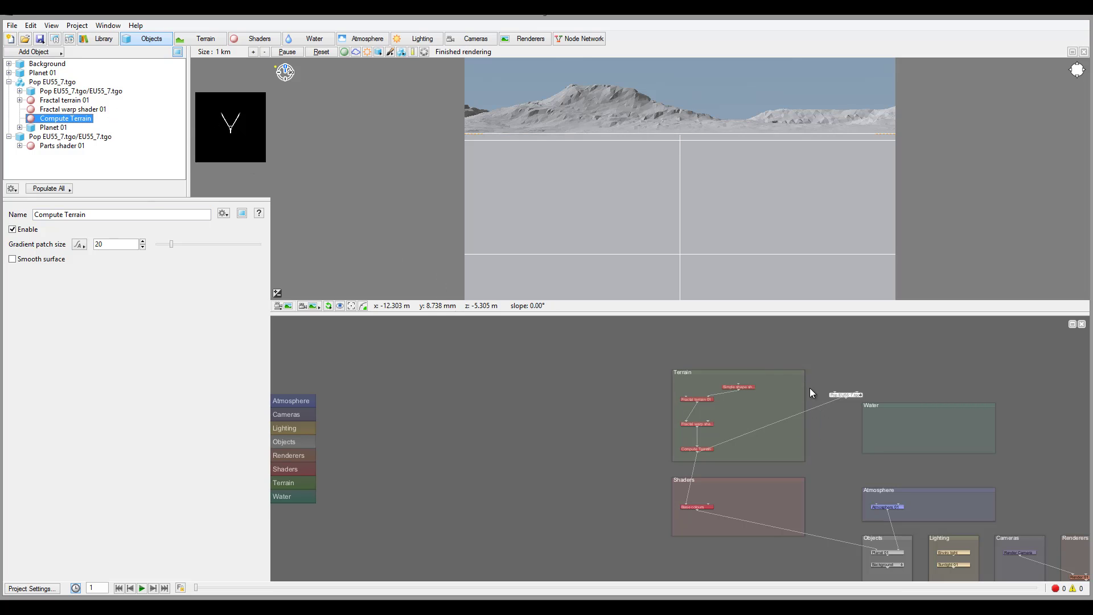
{"action": "left_click", "coordinate": [59, 130]}
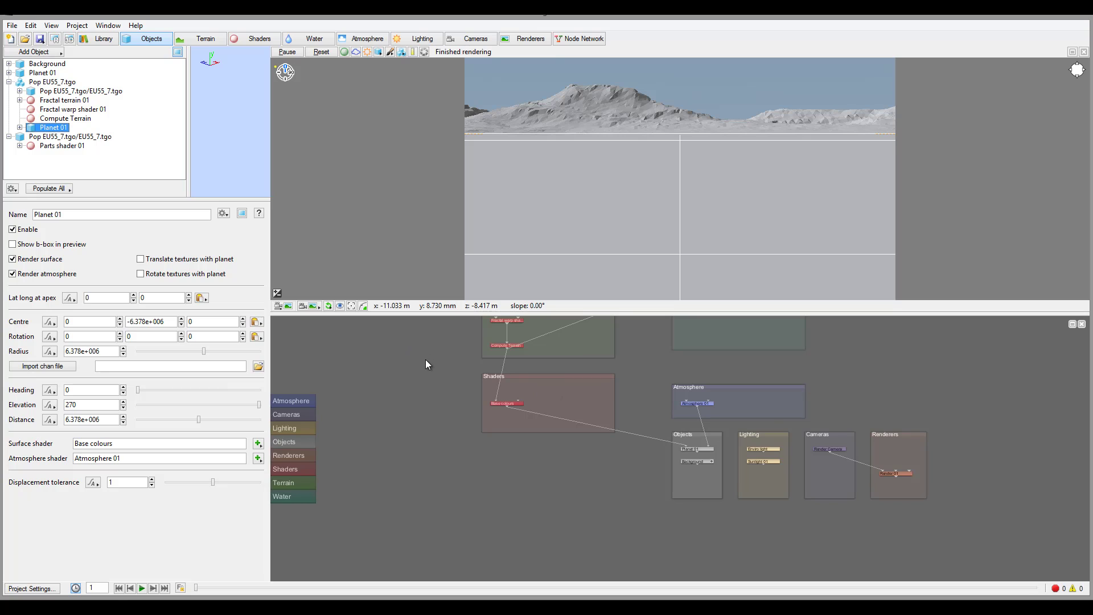
{"action": "left_click", "coordinate": [50, 83]}
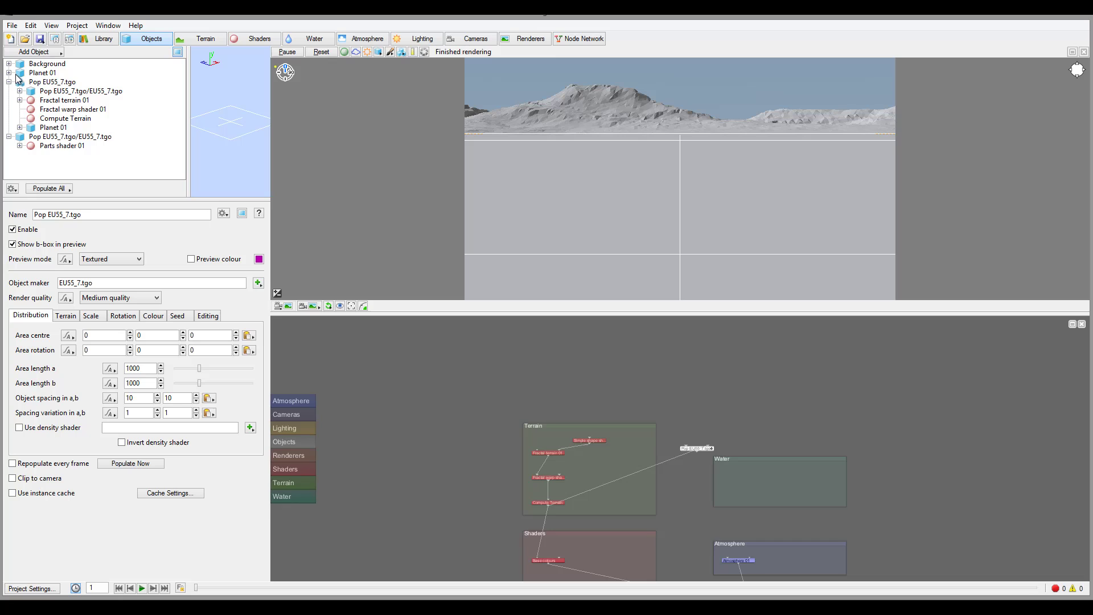
Collapse Pop EU55_7.tgo, reopen the Library, and shift its window slightly lower
{"action": "left_click", "coordinate": [8, 82]}
{"action": "left_click", "coordinate": [101, 39]}
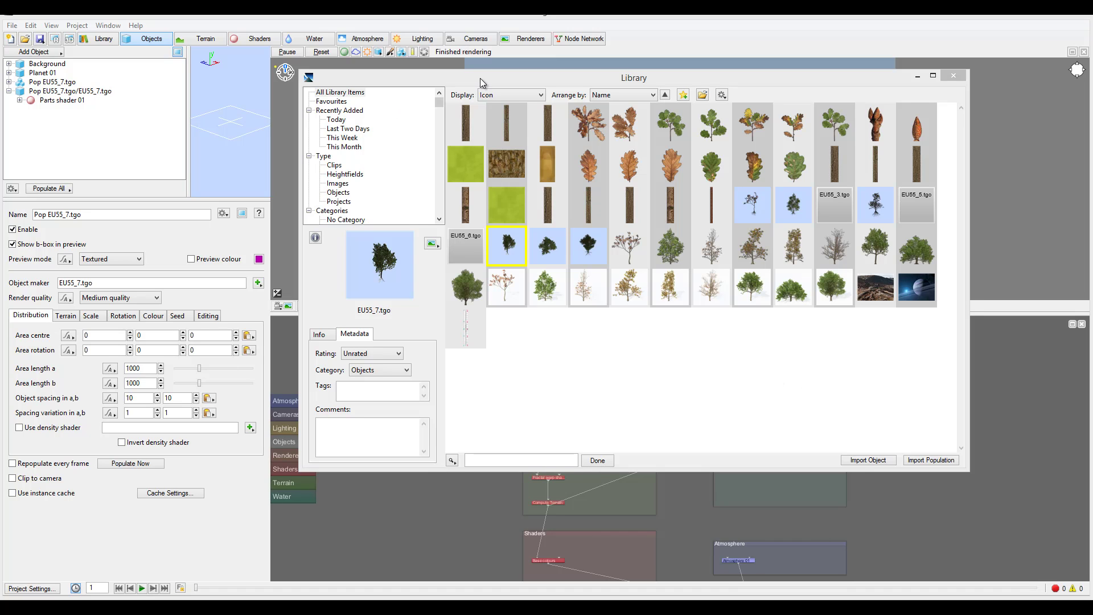
{"action": "left_click_drag", "start_coordinate": [480, 77], "coordinate": [485, 114]}
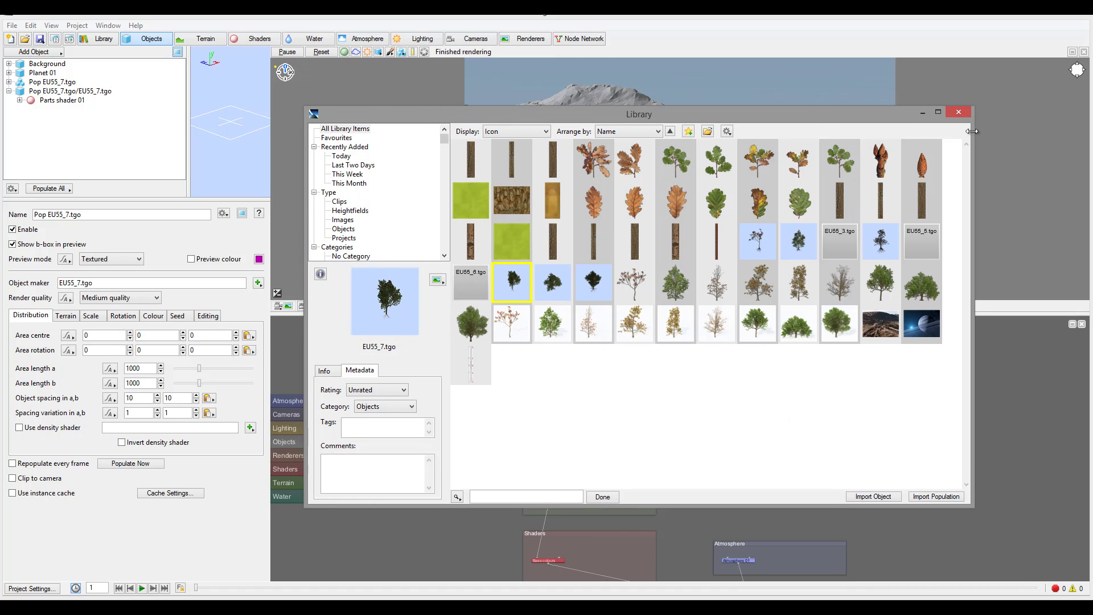